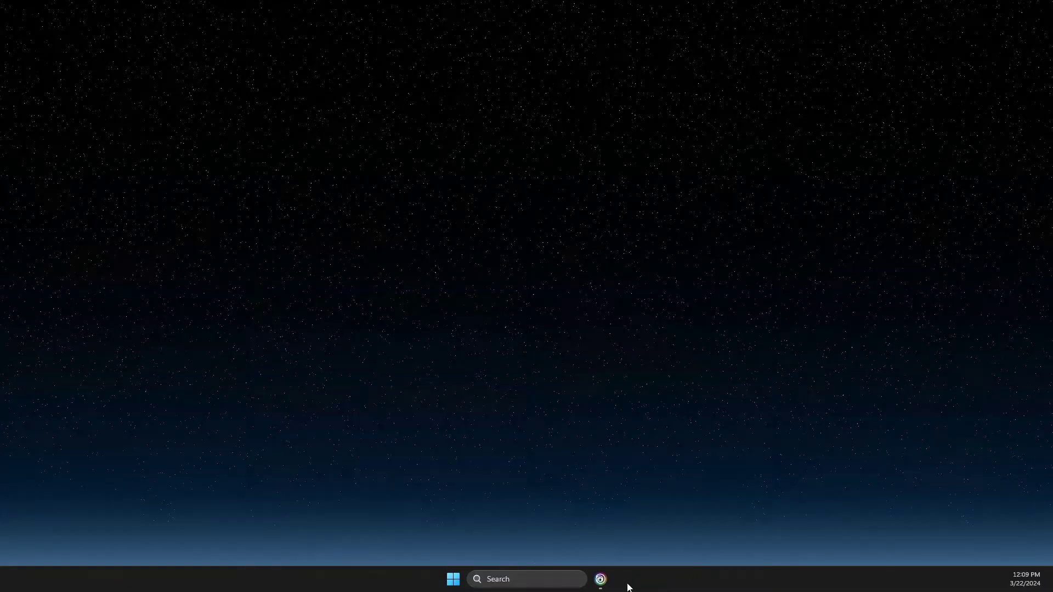
Restore Ubisoft Connect and view its Library of Trackmania and Rainbow Six Siege titles
{"action": "left_click", "coordinate": [601, 580]}
{"action": "left_click", "coordinate": [100, 152]}
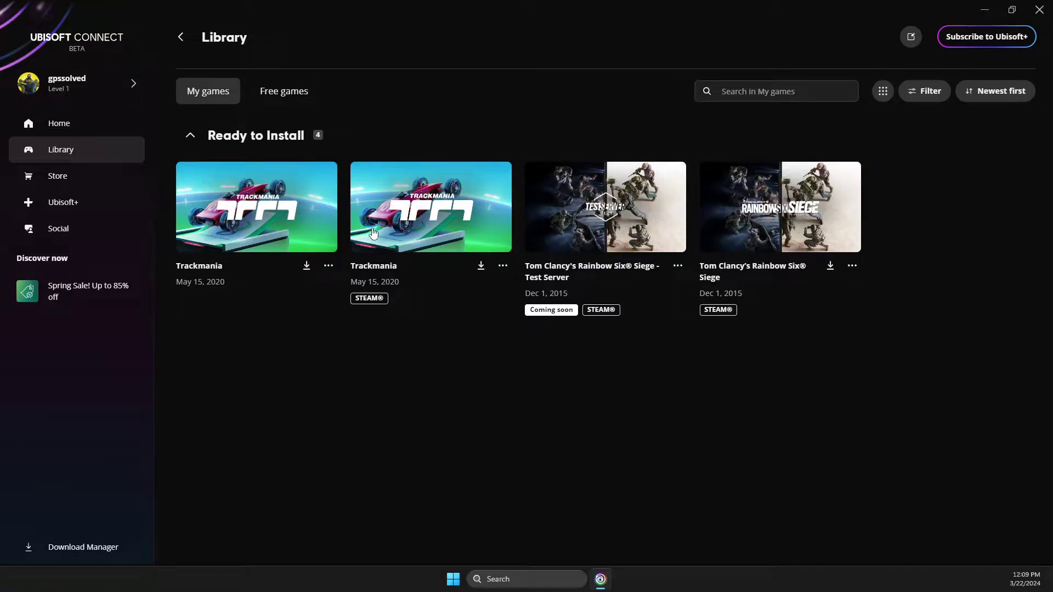
Check the account menu, minimize Ubisoft Connect, and open Settings to Network & internet
{"action": "left_click", "coordinate": [130, 89]}
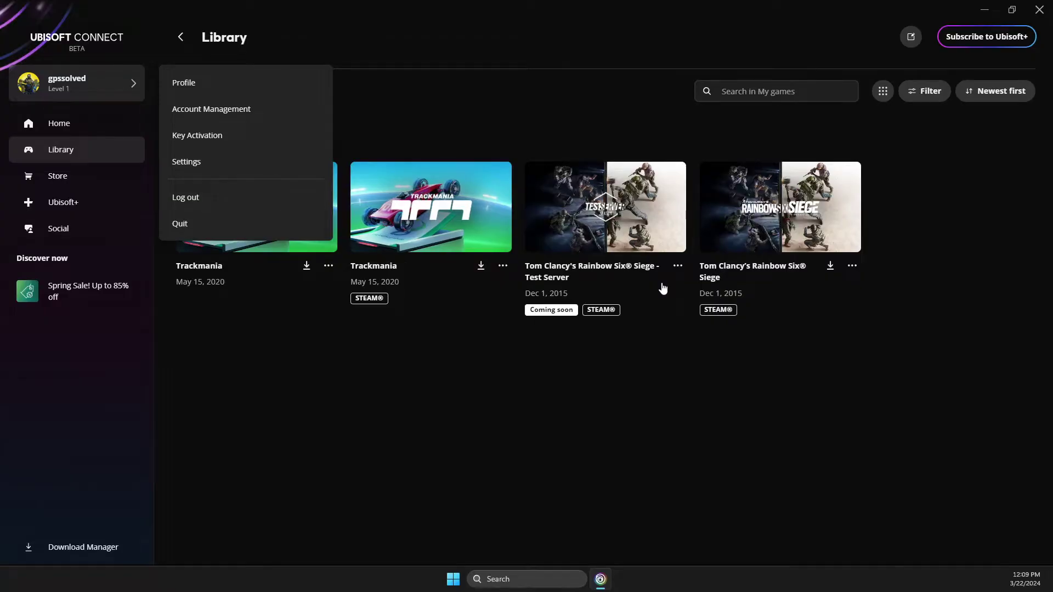
{"action": "left_click", "coordinate": [986, 11]}
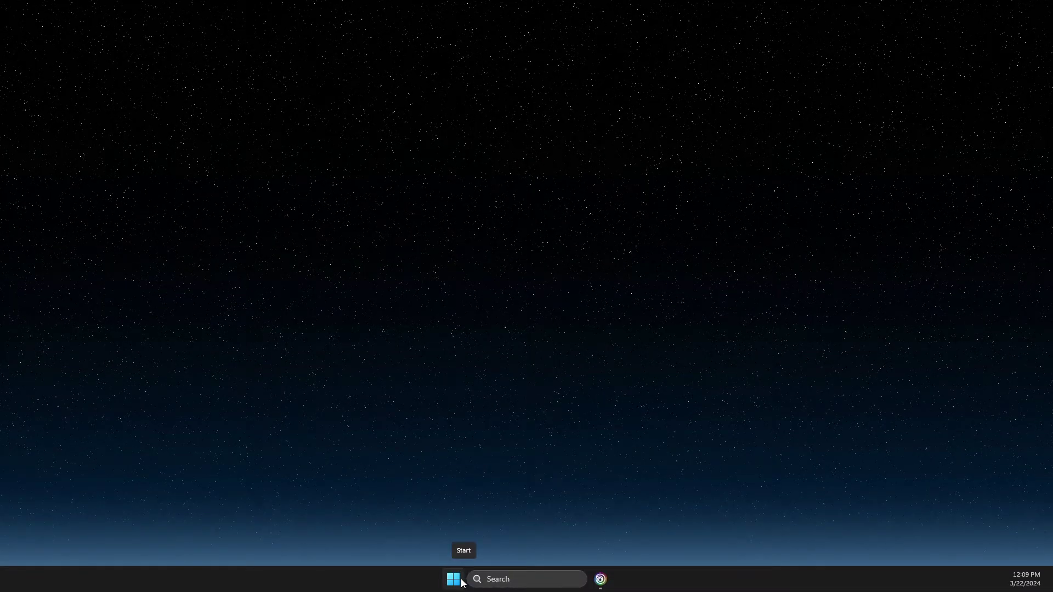
{"action": "left_click", "coordinate": [510, 579]}
{"action": "type", "text": "Settings"}
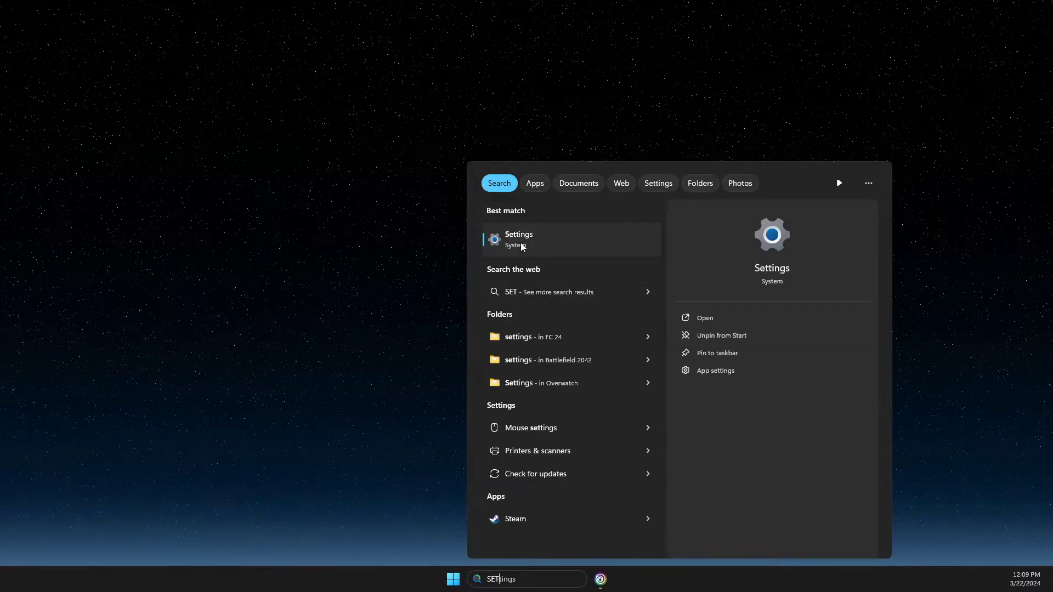
{"action": "left_click", "coordinate": [522, 242]}
{"action": "left_click", "coordinate": [319, 249]}
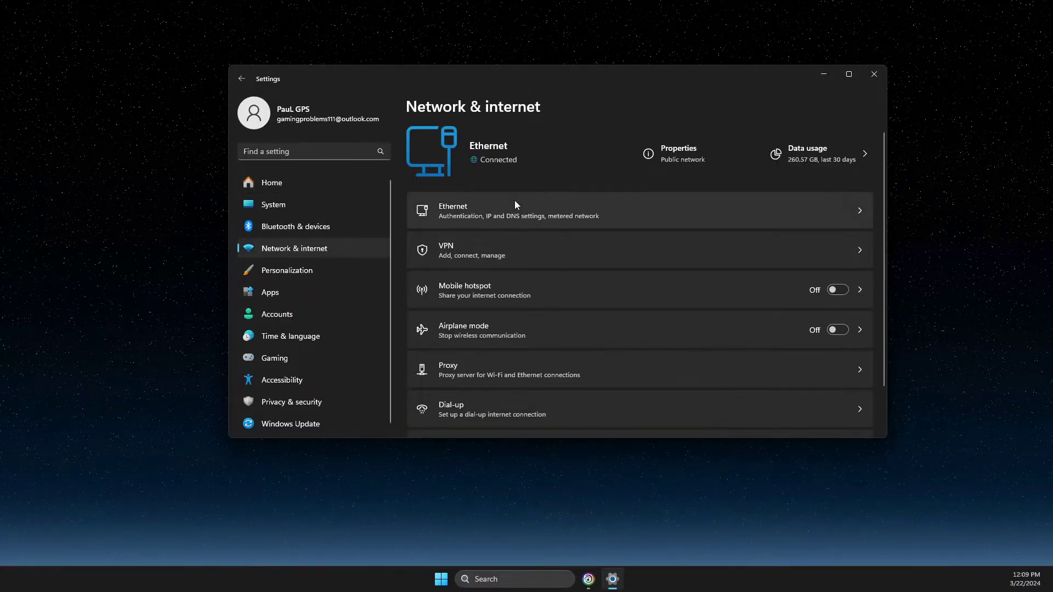
{"action": "scroll", "coordinate": [519, 218], "scroll_direction": "down", "scroll_amount": 2}
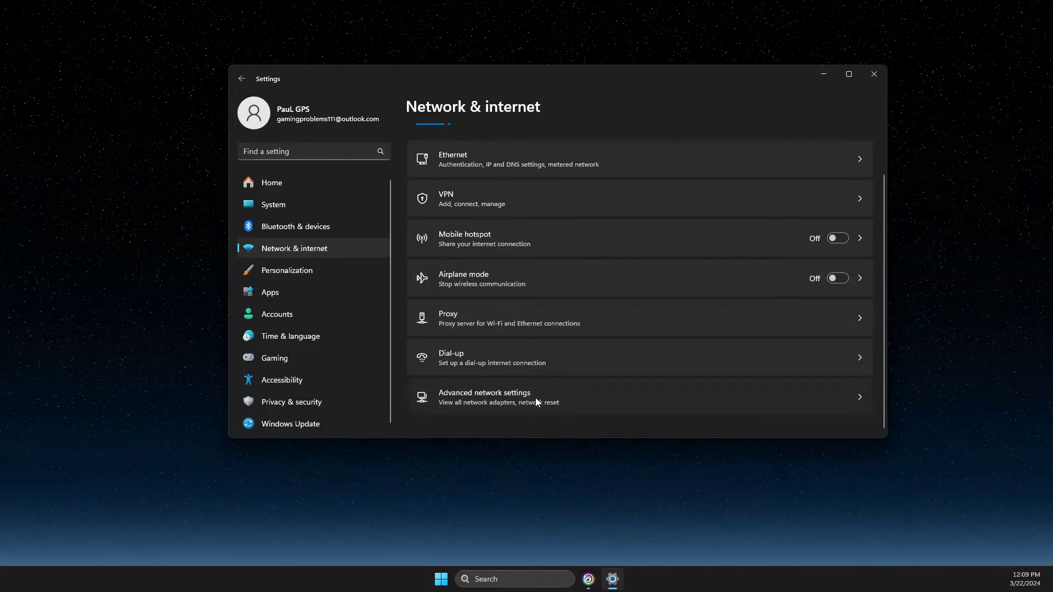
Show Advanced network settings with the Ethernet, PrivadoVPN and Bluetooth adapters, dismissing Windows search
{"action": "left_click", "coordinate": [536, 399]}
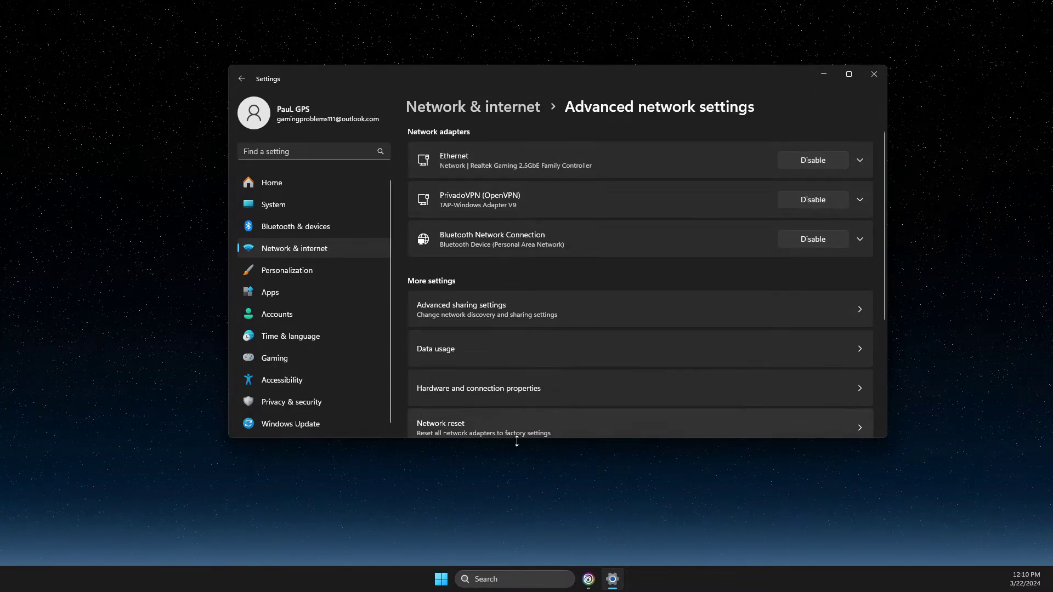
{"action": "left_click", "coordinate": [527, 576]}
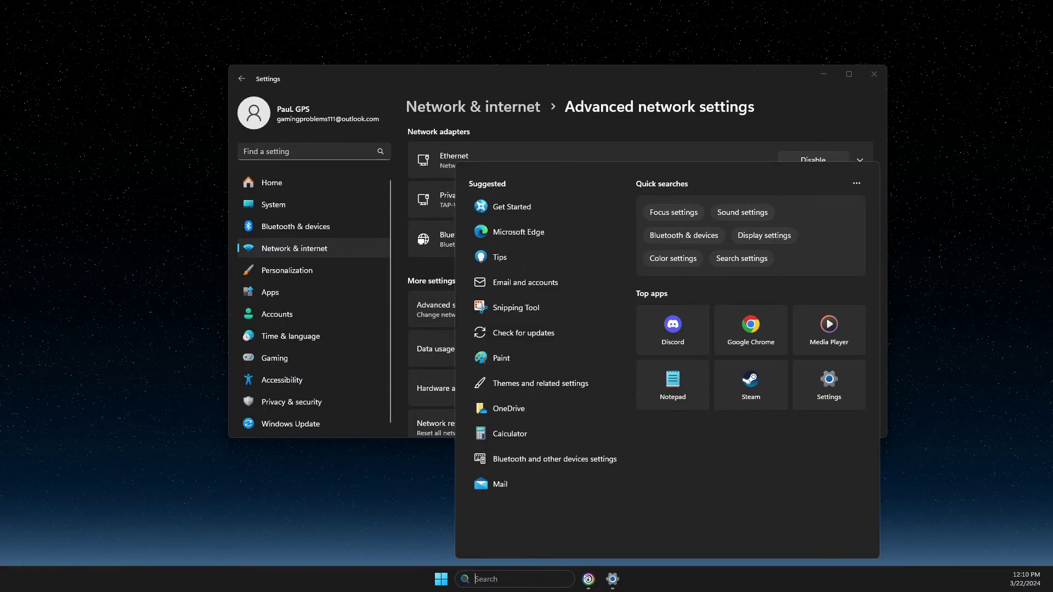
{"action": "key", "text": "Escape"}
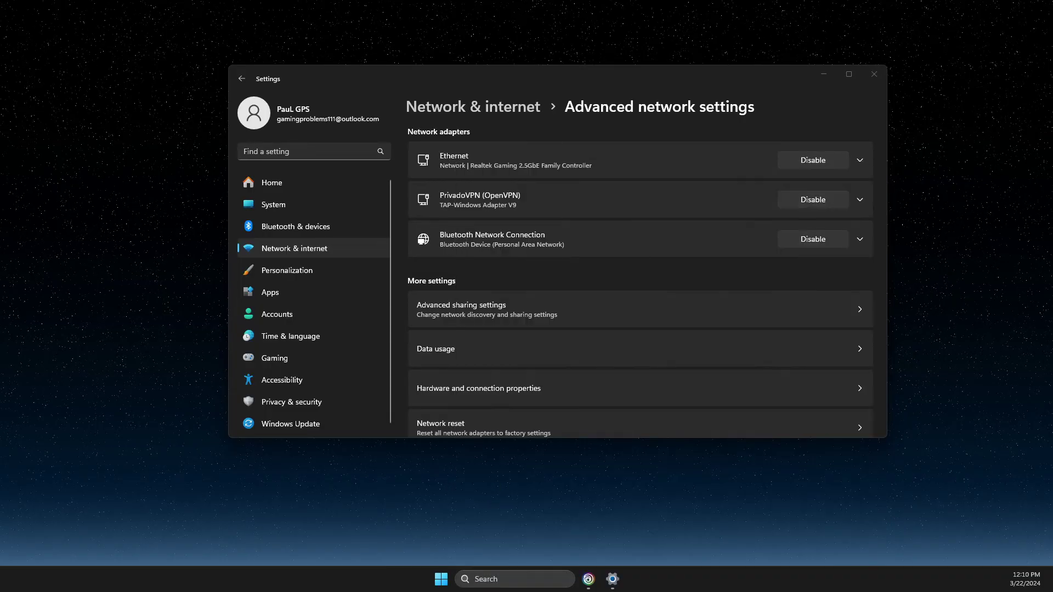